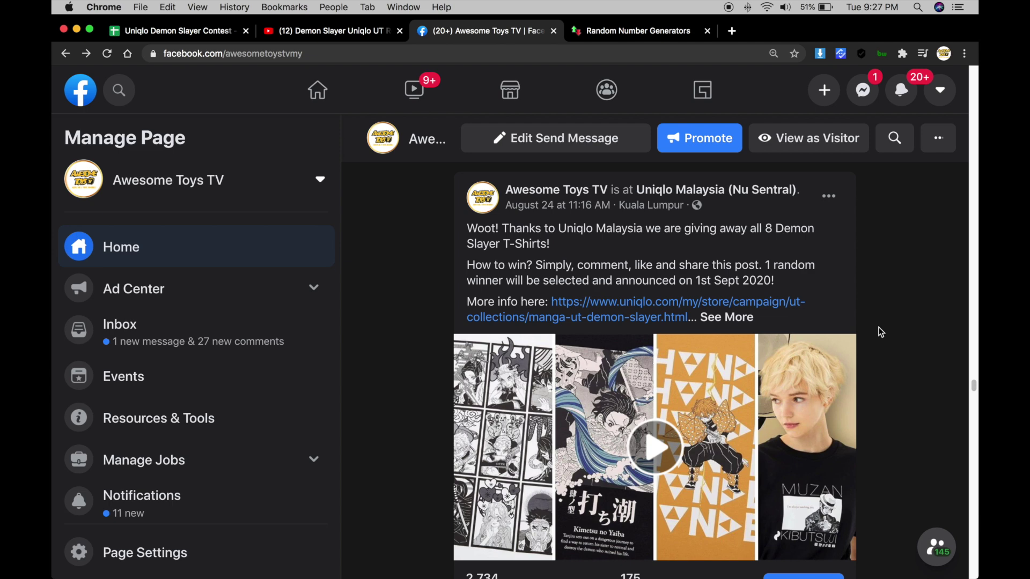
scroll(880, 331, "down", 1)
scroll(881, 334, "down", 2)
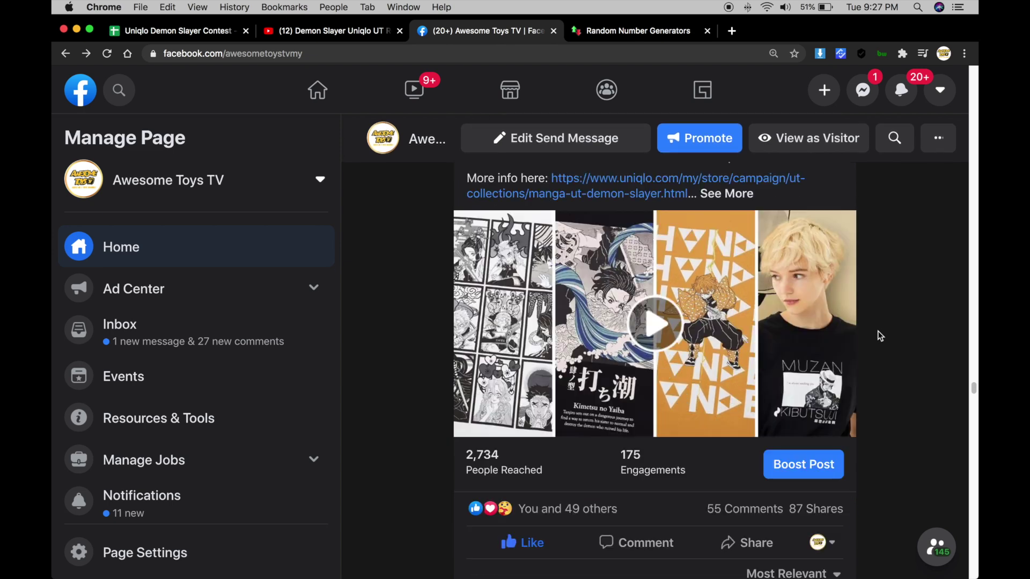
scroll(881, 337, "down", 3)
scroll(881, 338, "down", 3)
scroll(881, 338, "down", 2)
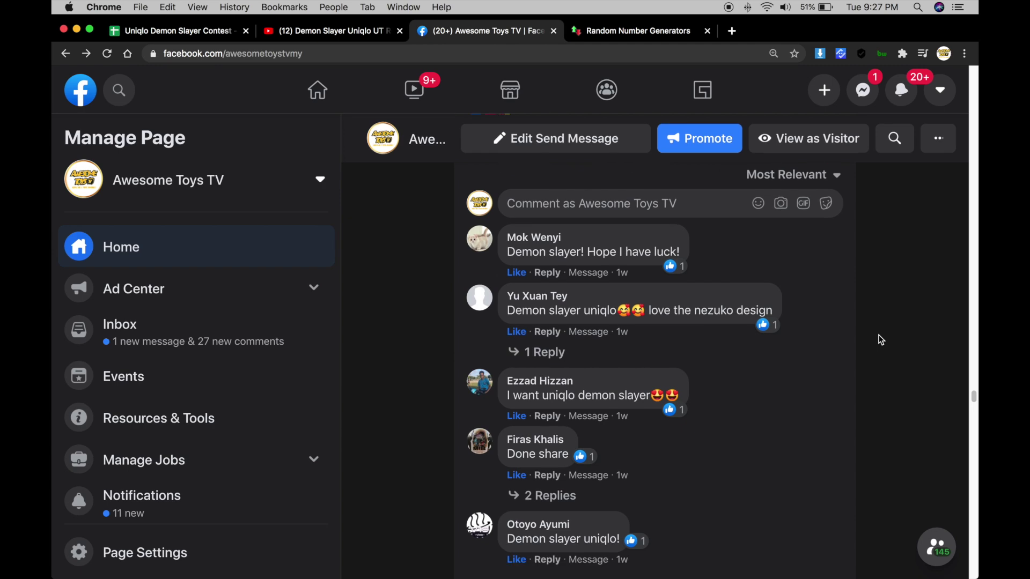
scroll(880, 339, "down", 5)
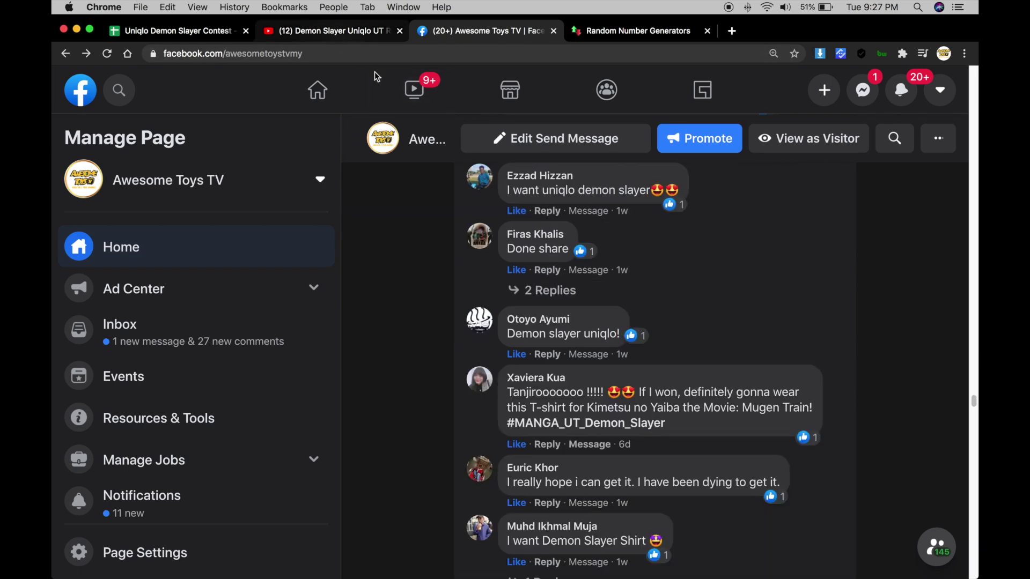
Step: Bring up the contest video's YouTube comments after reviewing the Facebook post
left_click(342, 32)
scroll(574, 367, "down", 1)
scroll(570, 365, "down", 2)
scroll(569, 363, "down", 4)
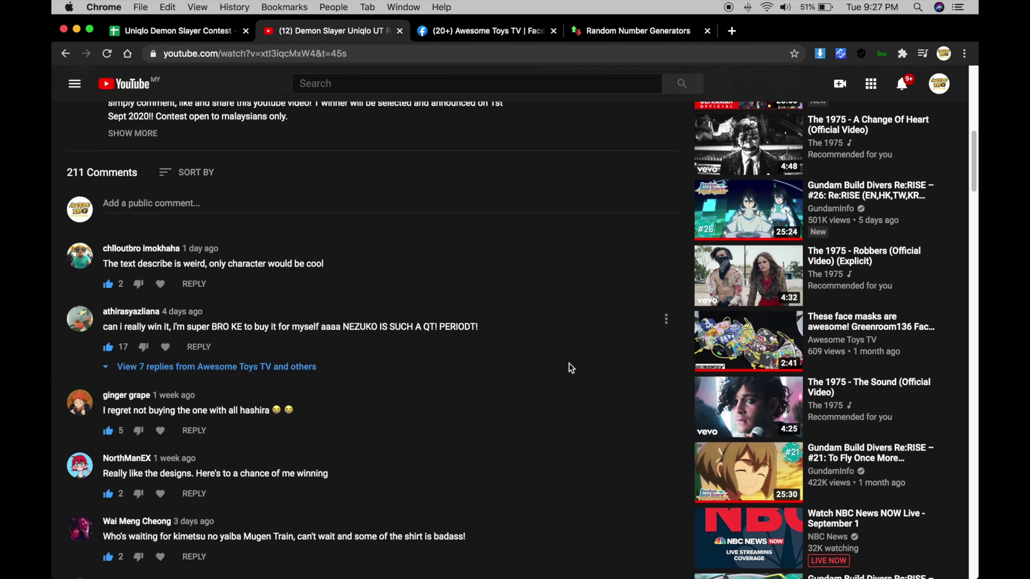
Step: Confirm the Uniqlo Demon Slayer Contest list ends at entry 156, then head to the random number generator
left_click(197, 32)
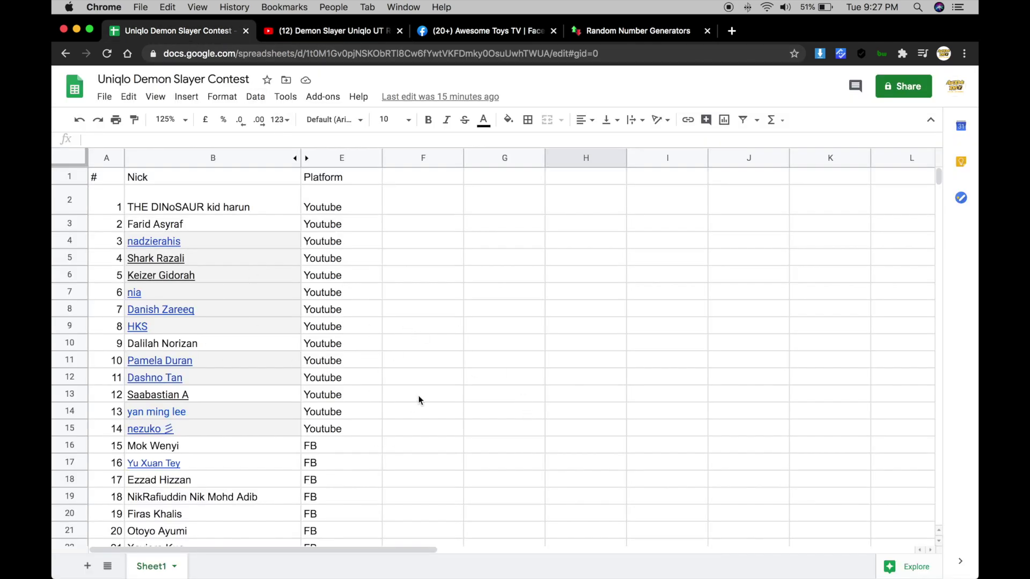
scroll(483, 403, "down", 5)
scroll(567, 412, "down", 5)
scroll(570, 415, "down", 9)
scroll(570, 415, "down", 6)
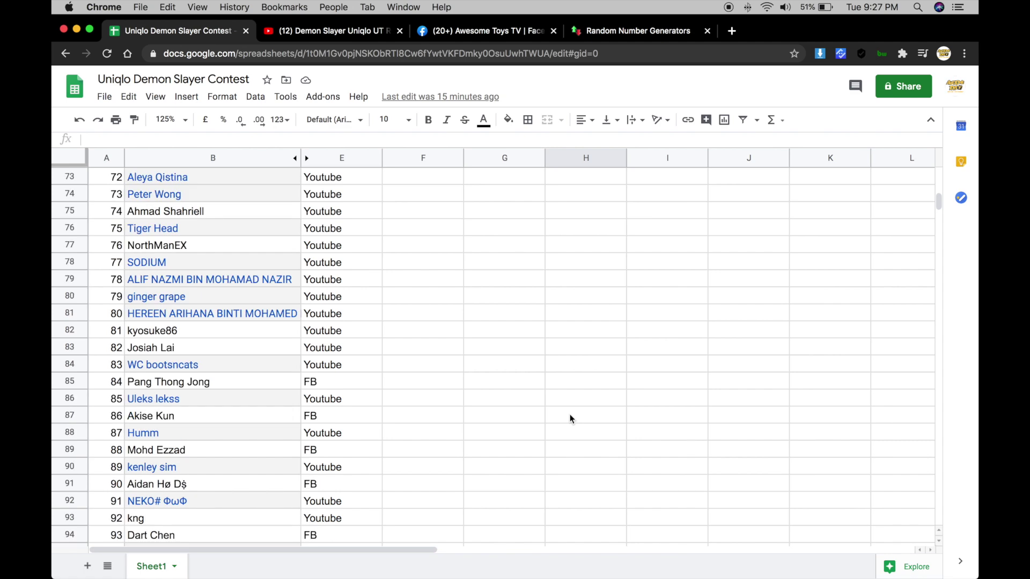
scroll(569, 414, "down", 5)
scroll(570, 414, "down", 5)
scroll(569, 415, "down", 4)
scroll(570, 415, "down", 3)
left_click(570, 414)
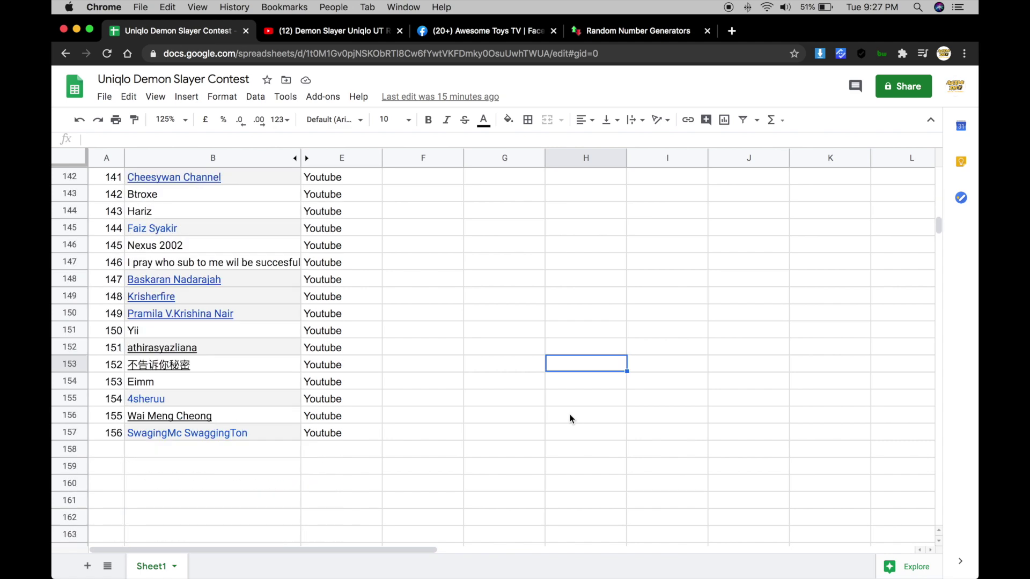
scroll(570, 417, "down", 1)
scroll(912, 413, "up", 6)
scroll(912, 414, "up", 8)
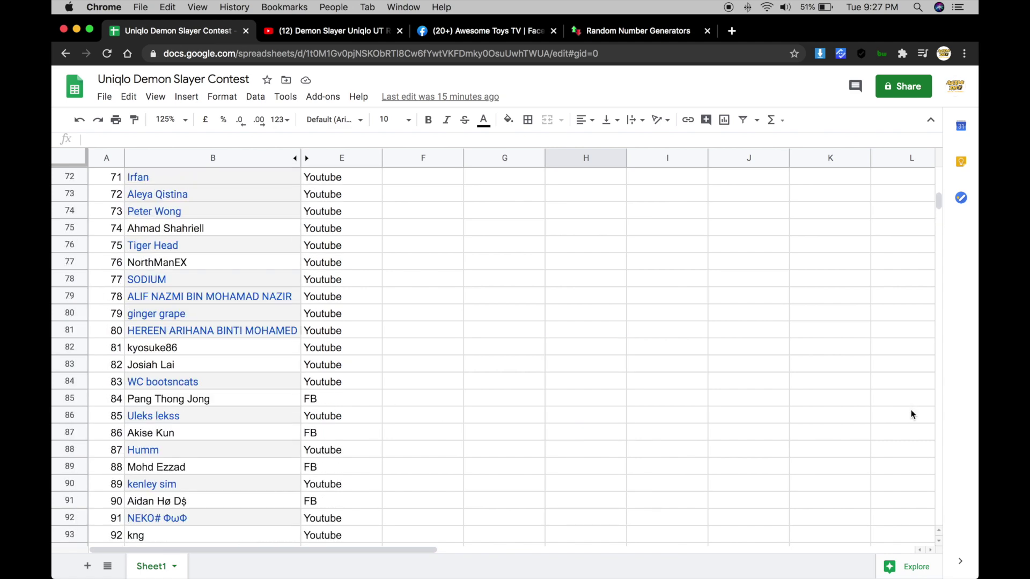
scroll(912, 413, "up", 5)
scroll(912, 416, "up", 6)
scroll(912, 416, "up", 3)
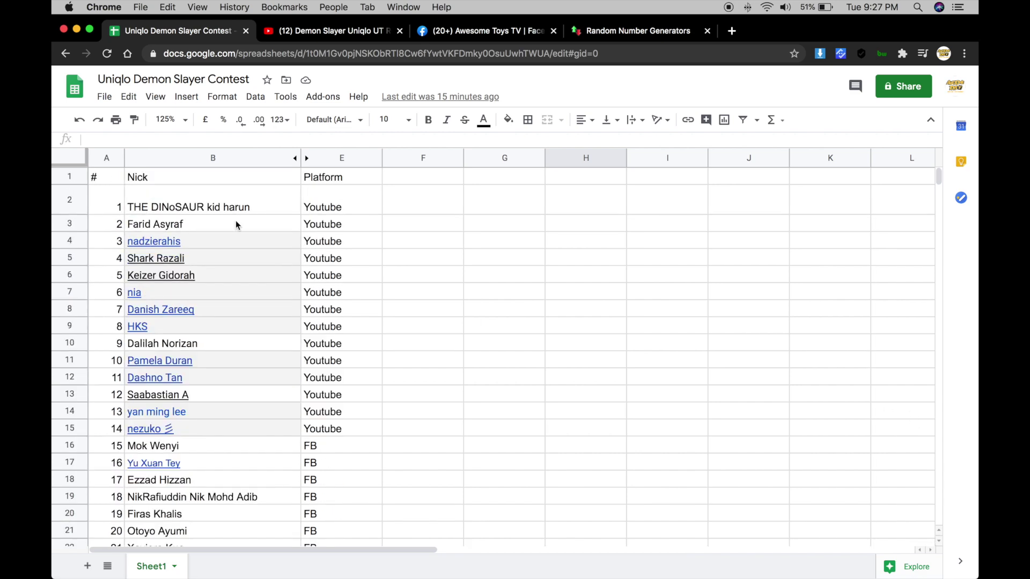
left_click(679, 31)
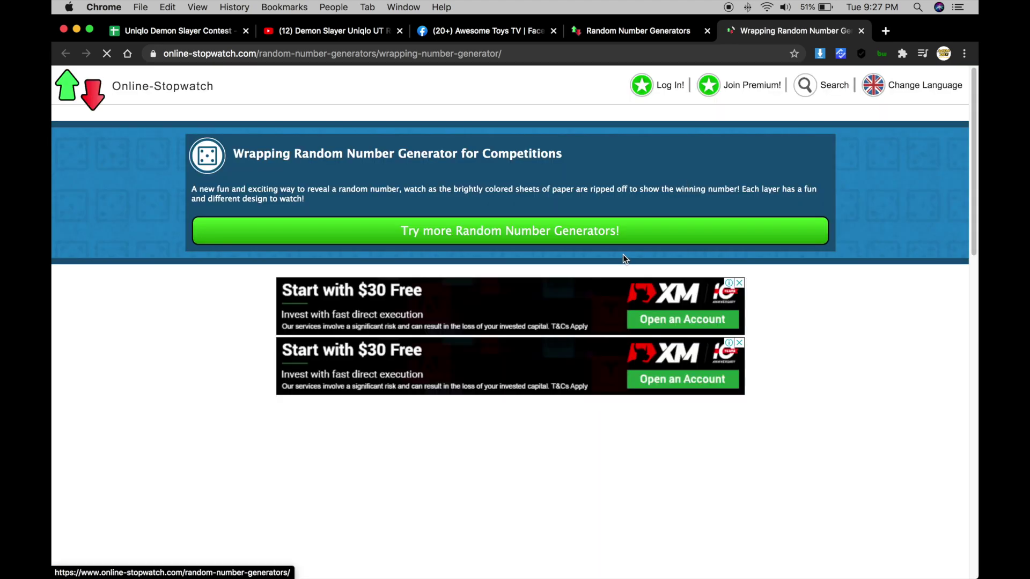
scroll(361, 453, "down", 3)
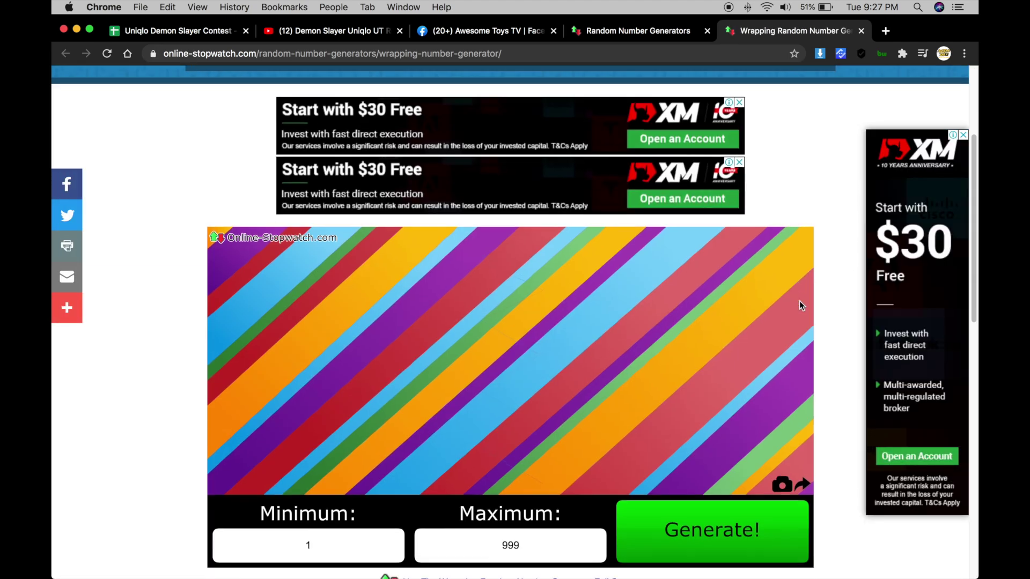
scroll(361, 452, "down", 1)
Step: Generate a random number from 1 to 156 in the Wrapping generator, drawing 93
double_click(467, 463)
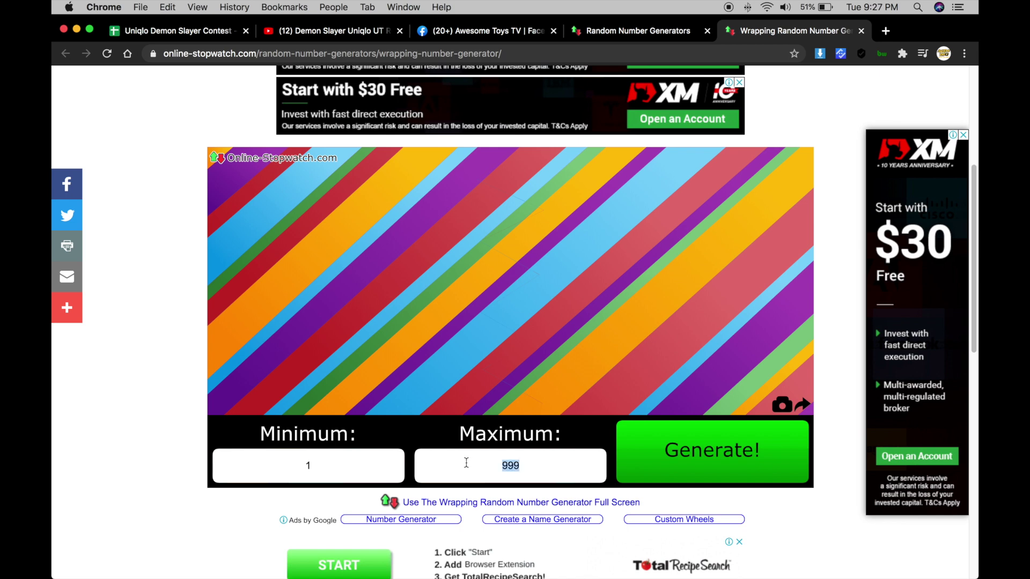
type("156")
left_click(195, 36)
scroll(252, 333, "down", 1)
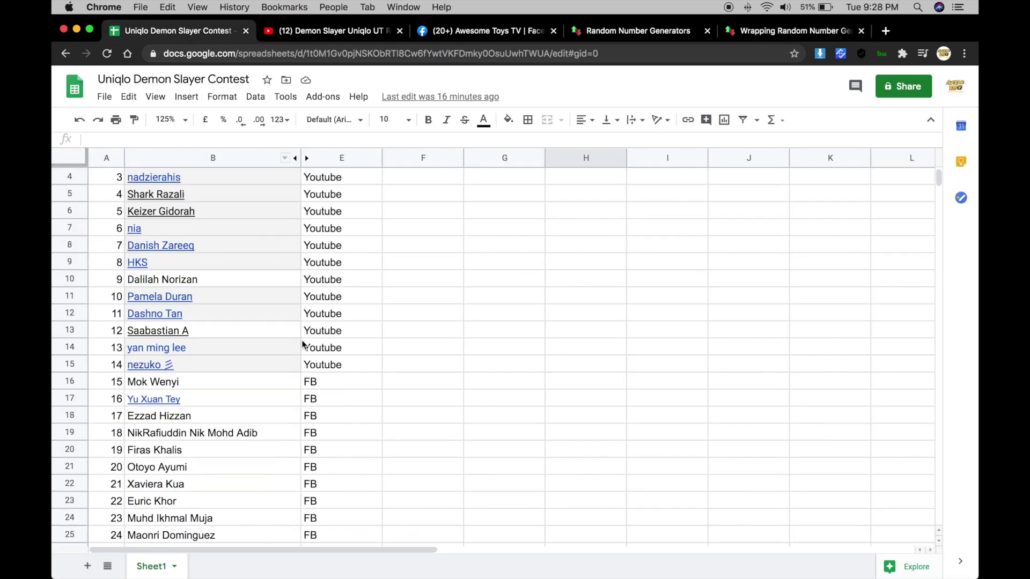
scroll(280, 350, "down", 2)
scroll(351, 316, "down", 5)
scroll(351, 316, "up", 5)
scroll(346, 350, "up", 3)
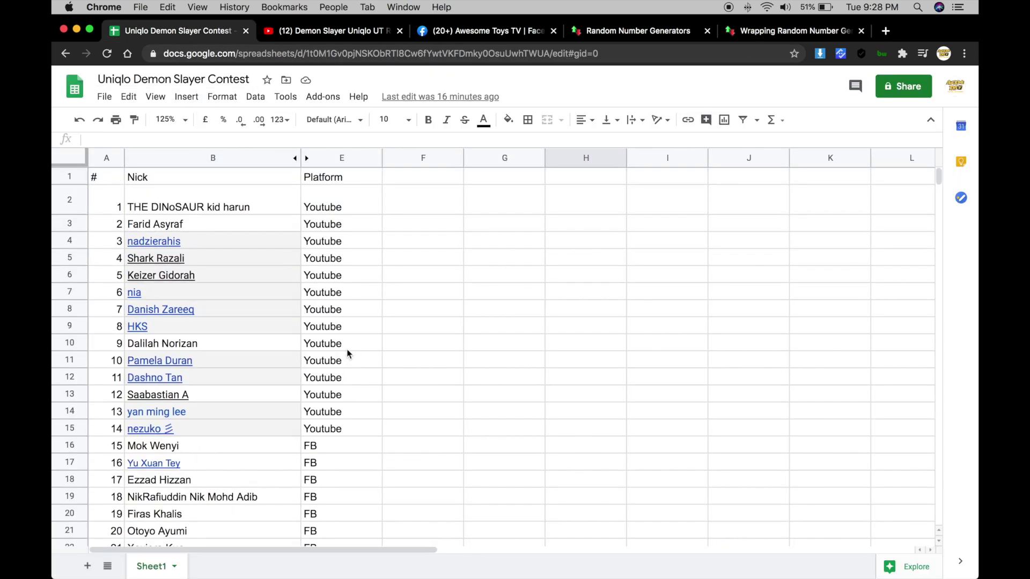
left_click(770, 35)
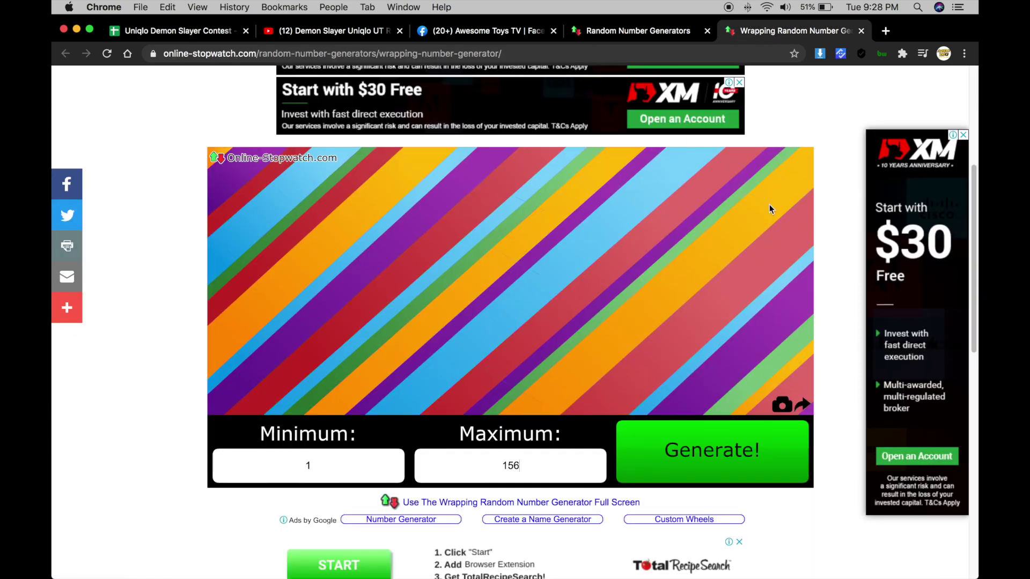
left_click(712, 464)
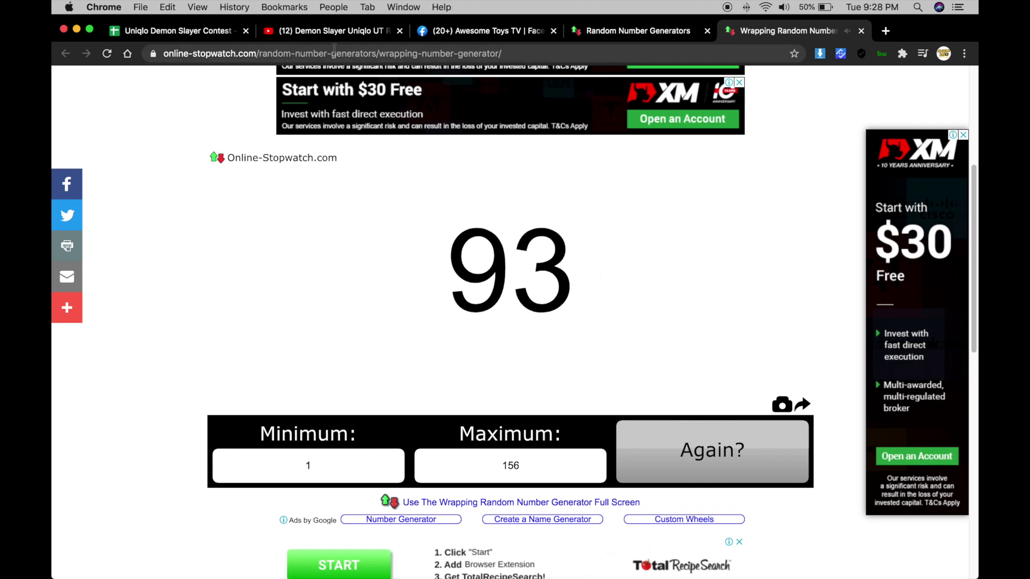
left_click(197, 34)
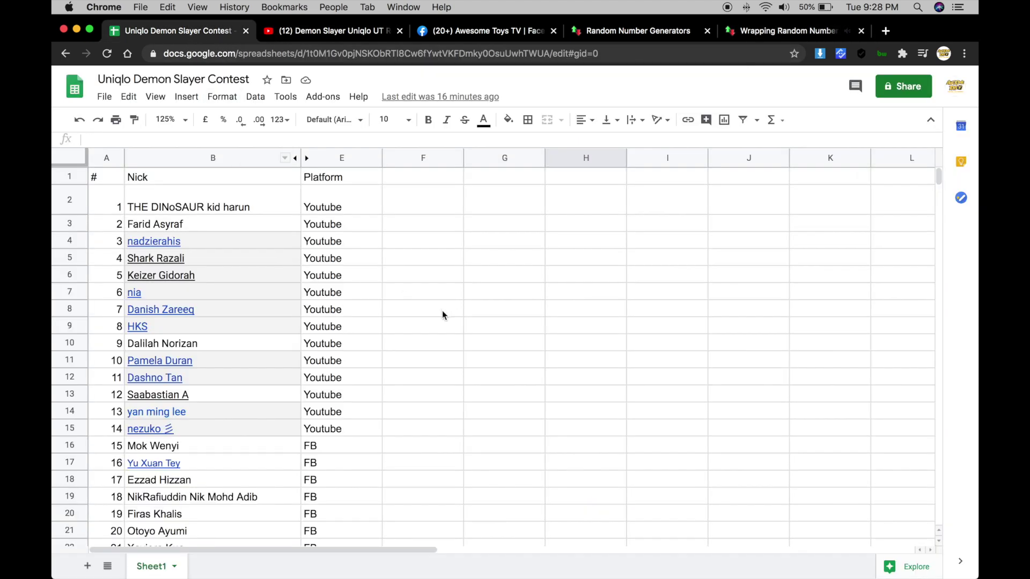
scroll(441, 311, "down", 3)
scroll(442, 312, "down", 4)
scroll(442, 313, "down", 5)
scroll(438, 311, "down", 3)
scroll(439, 311, "down", 5)
scroll(436, 308, "up", 3)
scroll(435, 308, "up", 2)
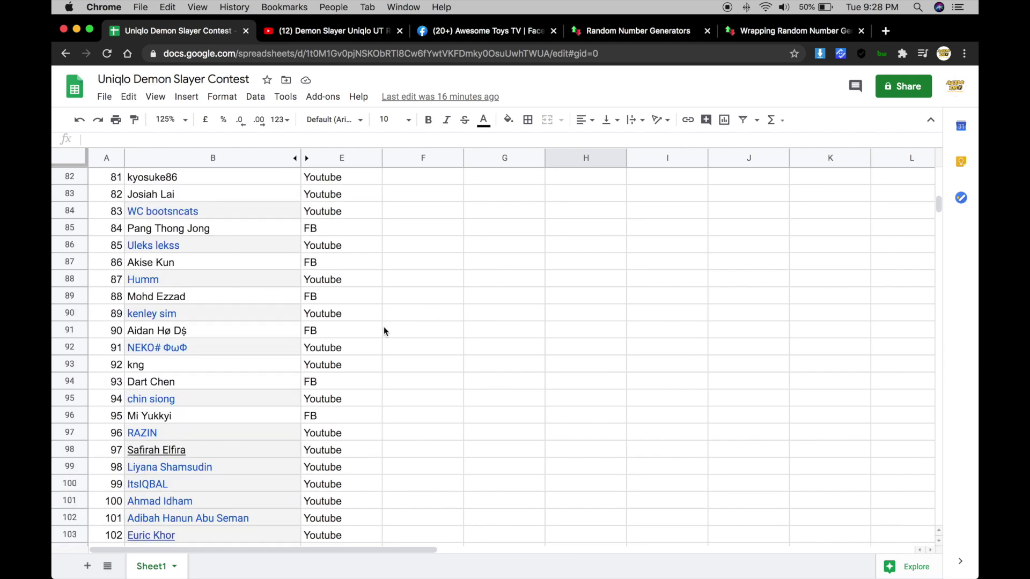
left_click(61, 381)
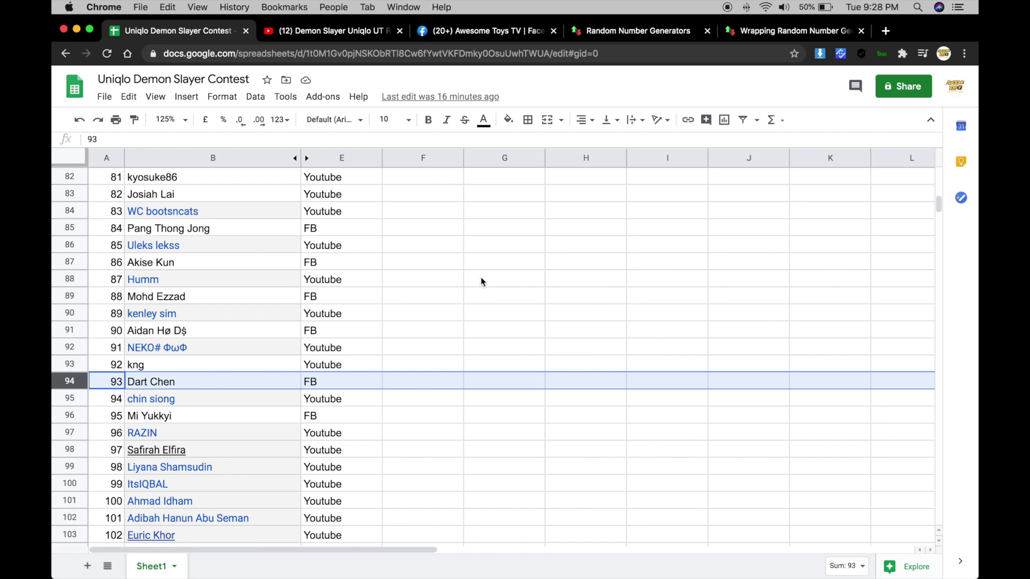
left_click(502, 33)
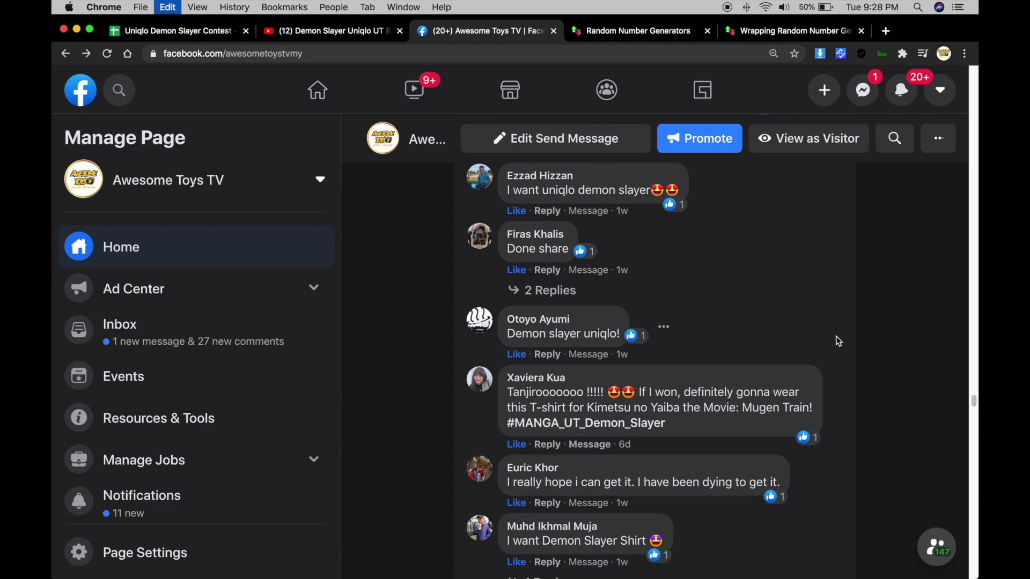
key("cmd+f")
type("da")
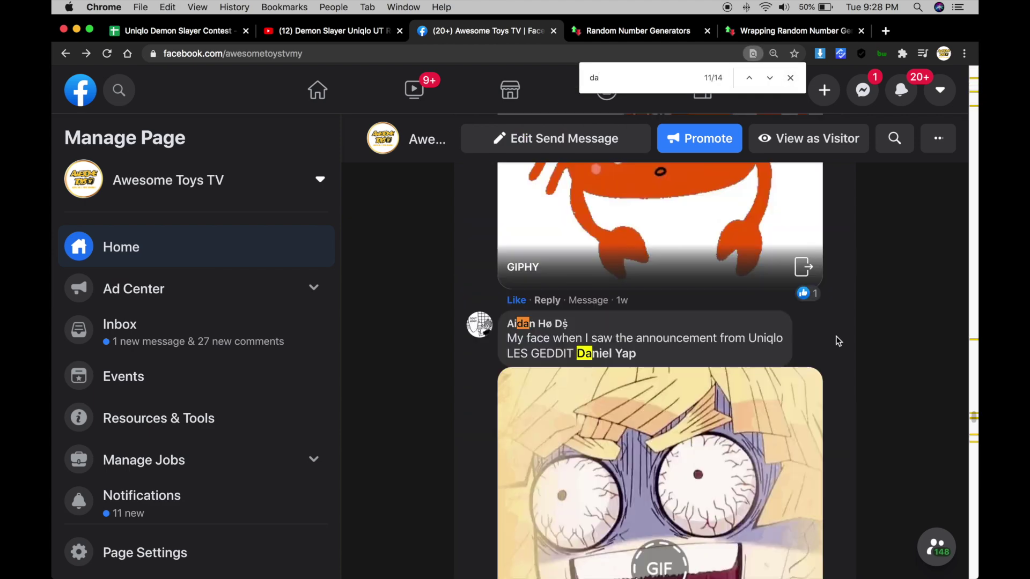
type("rt")
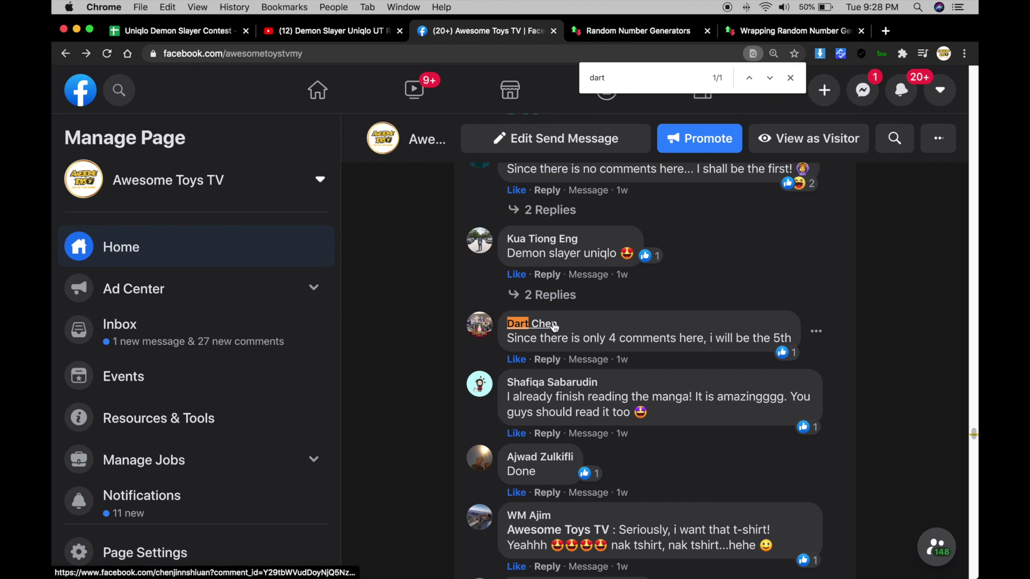
left_click(554, 325)
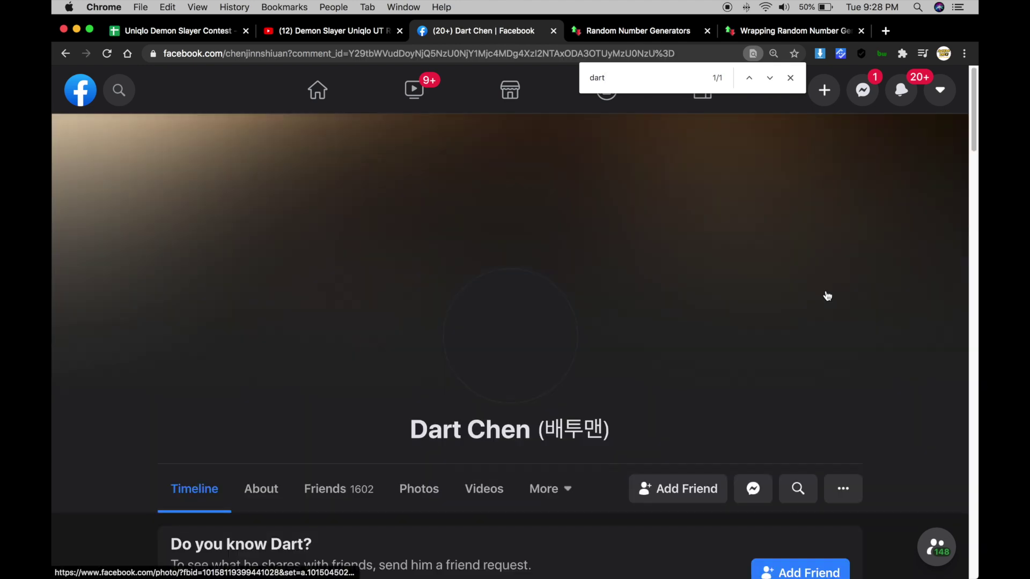
scroll(849, 287, "down", 3)
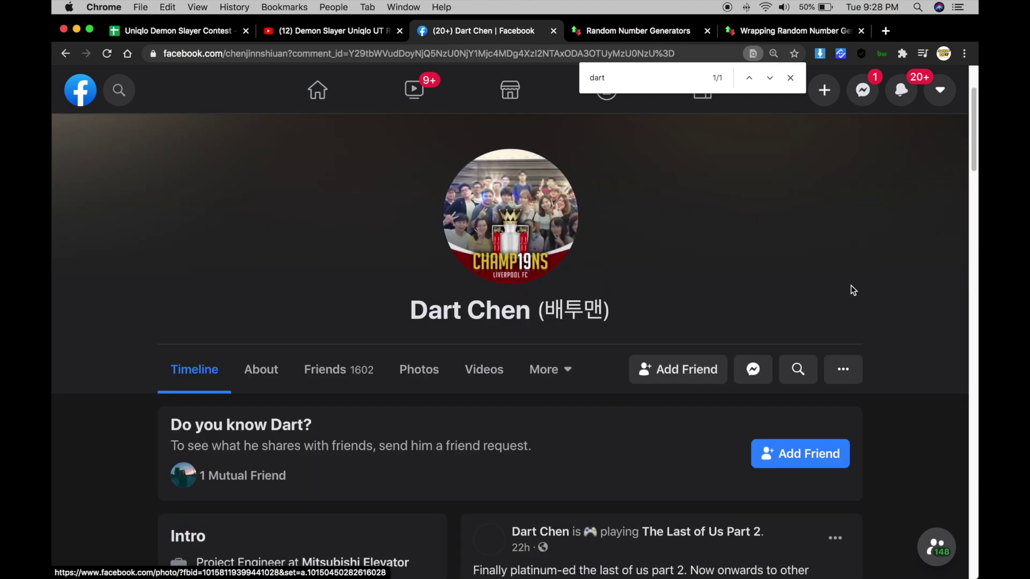
scroll(849, 282, "down", 2)
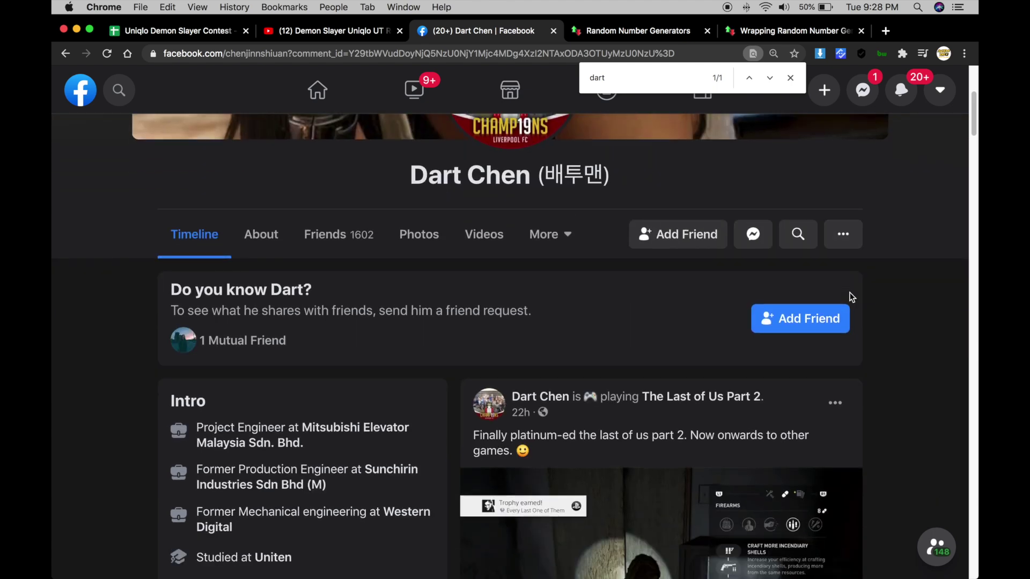
scroll(849, 295, "down", 5)
scroll(875, 305, "down", 1)
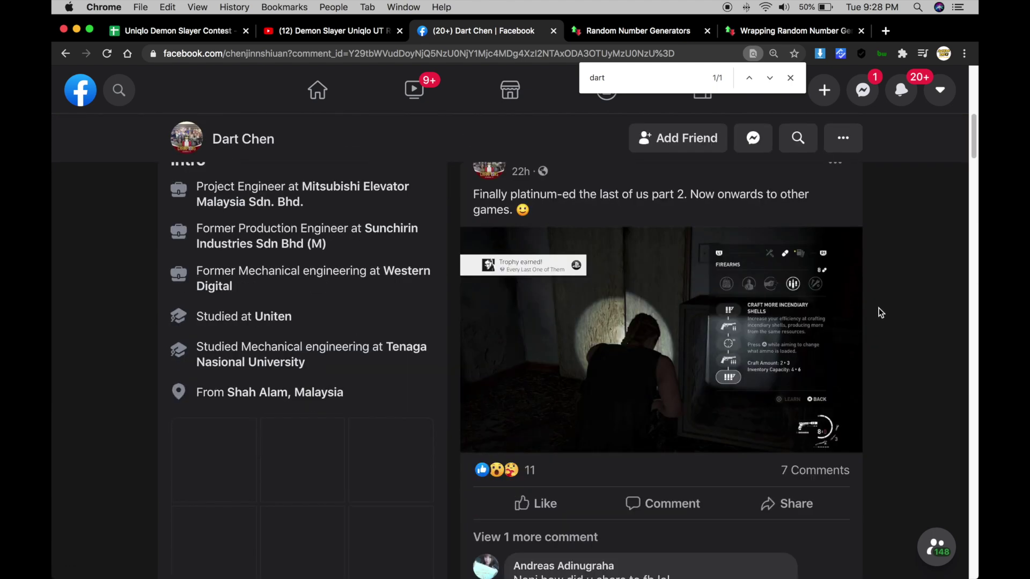
scroll(881, 313, "up", 3)
scroll(881, 312, "up", 5)
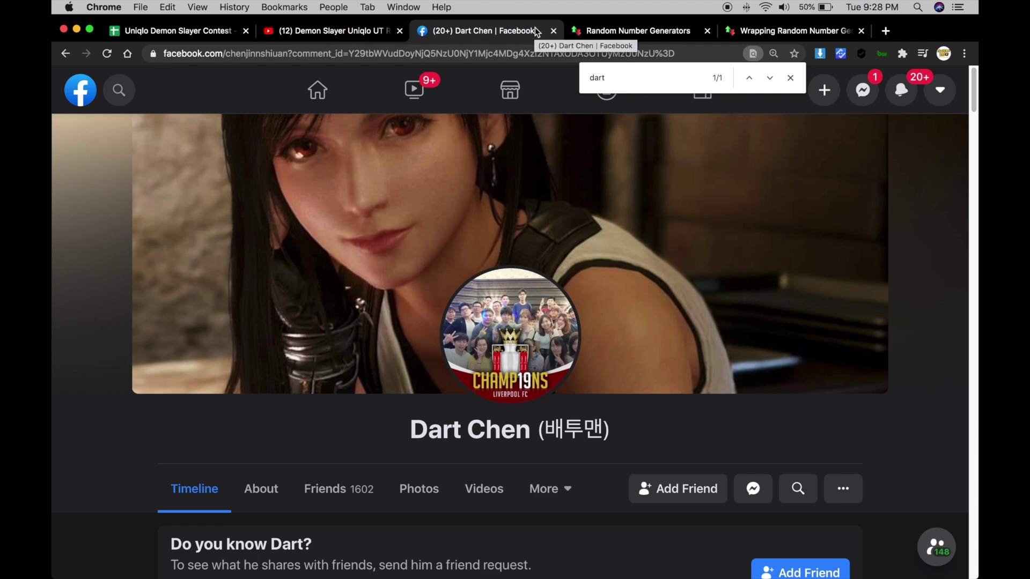
left_click(339, 31)
scroll(475, 260, "up", 10)
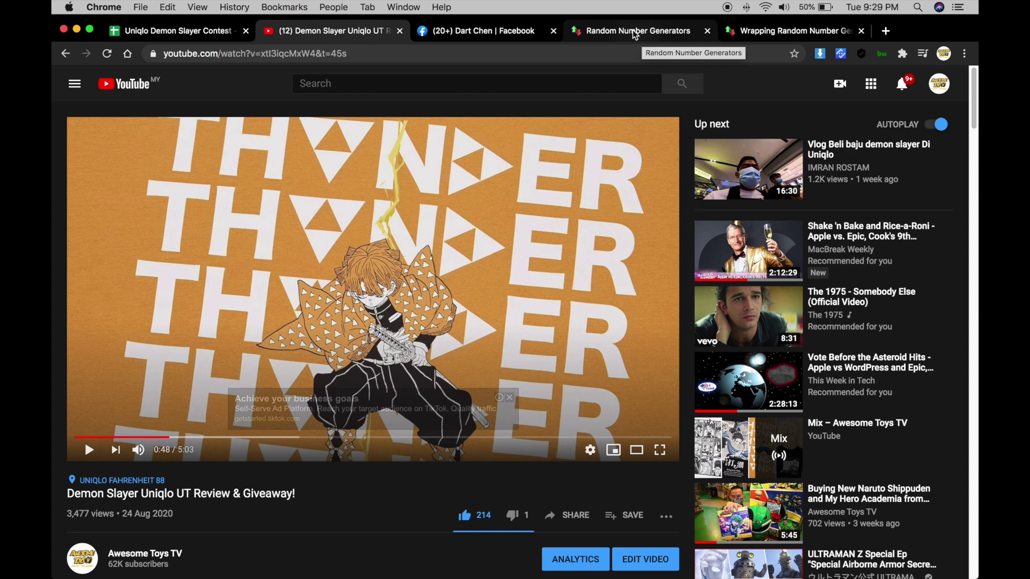
left_click(561, 31)
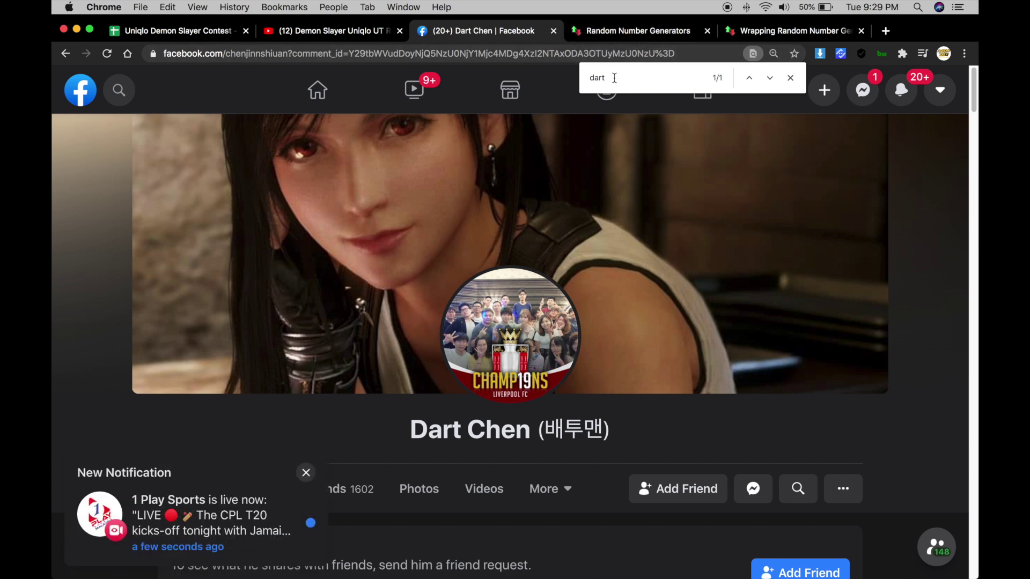
left_click(790, 78)
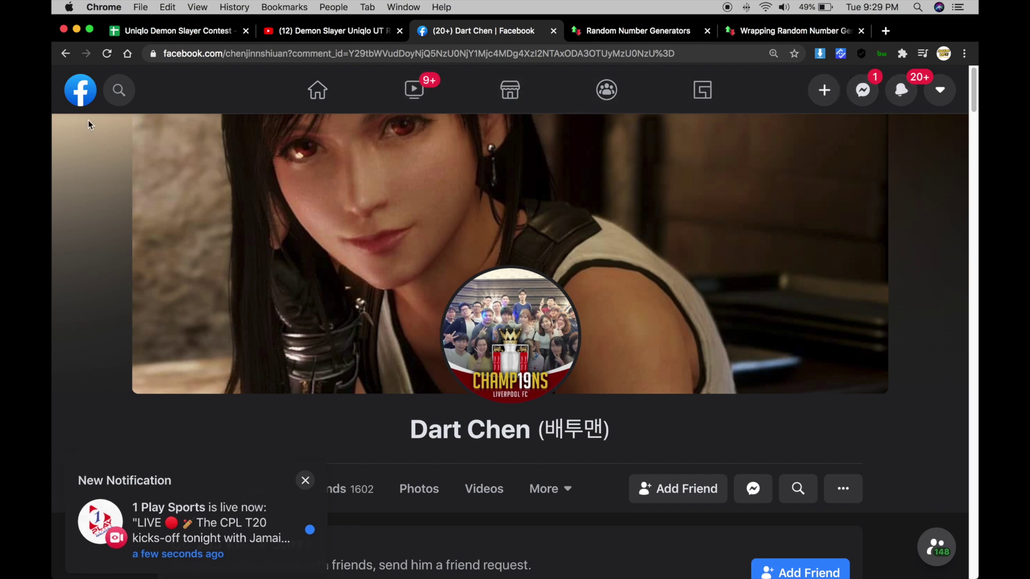
Step: Search Facebook for 'uni', browse the Uniqlo Malaysia page, then return to the YouTube video
left_click(105, 99)
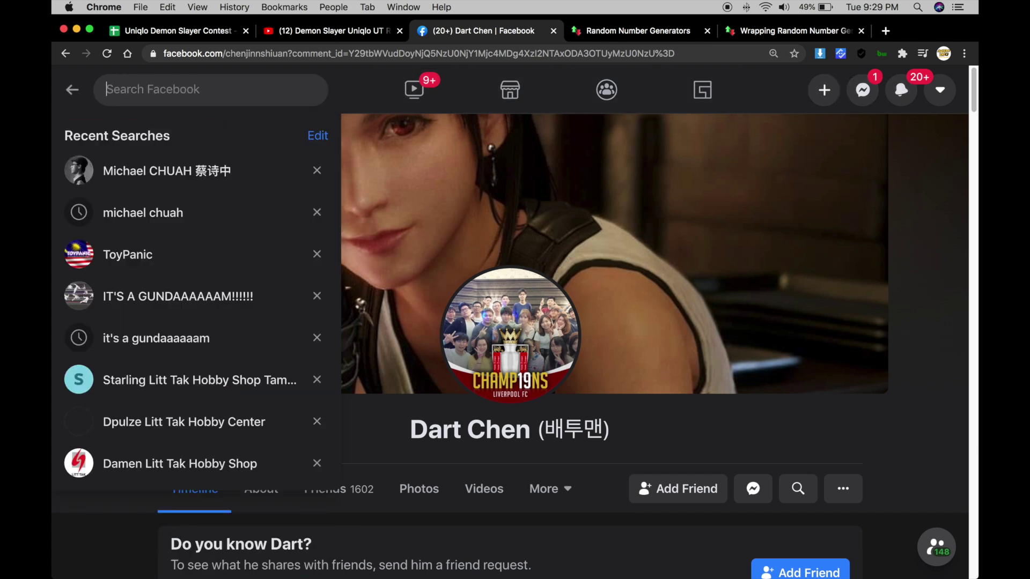
type("uni")
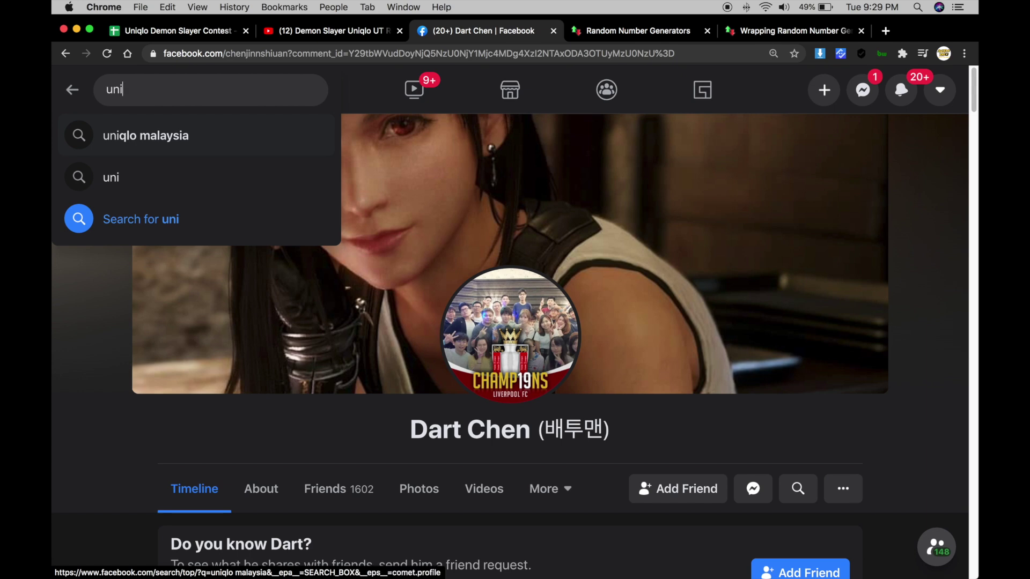
key("Return")
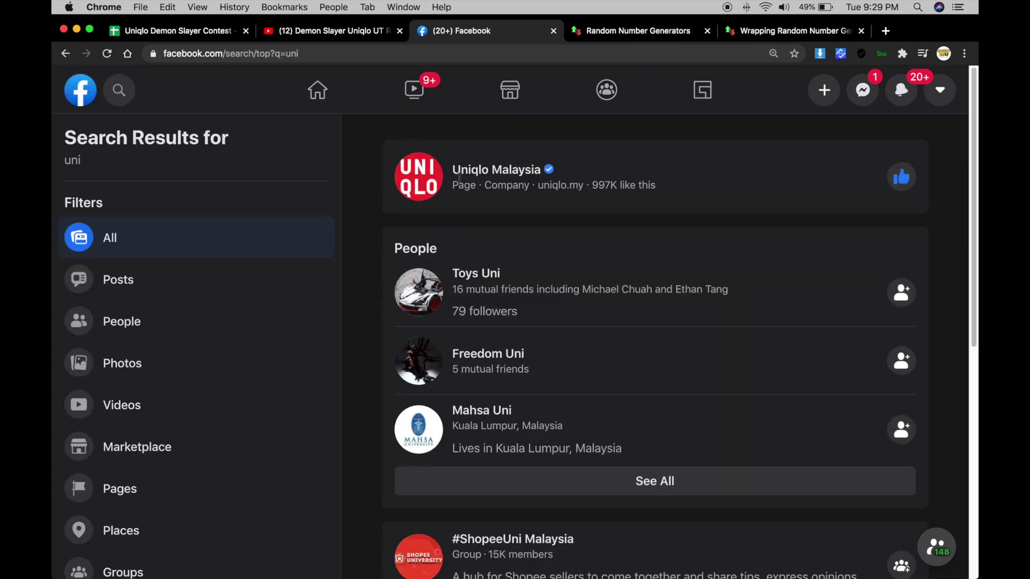
left_click(468, 174)
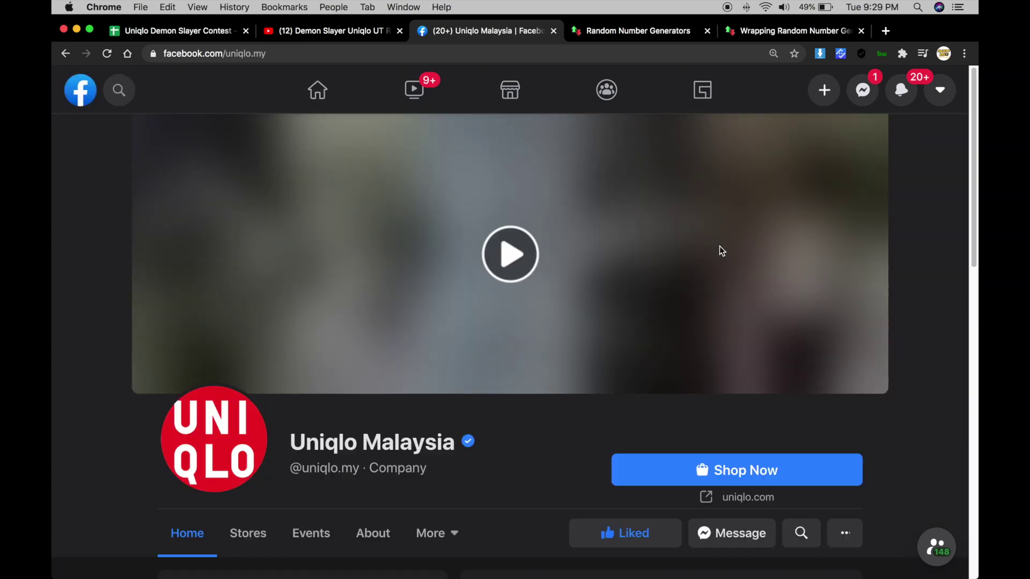
scroll(898, 294, "down", 2)
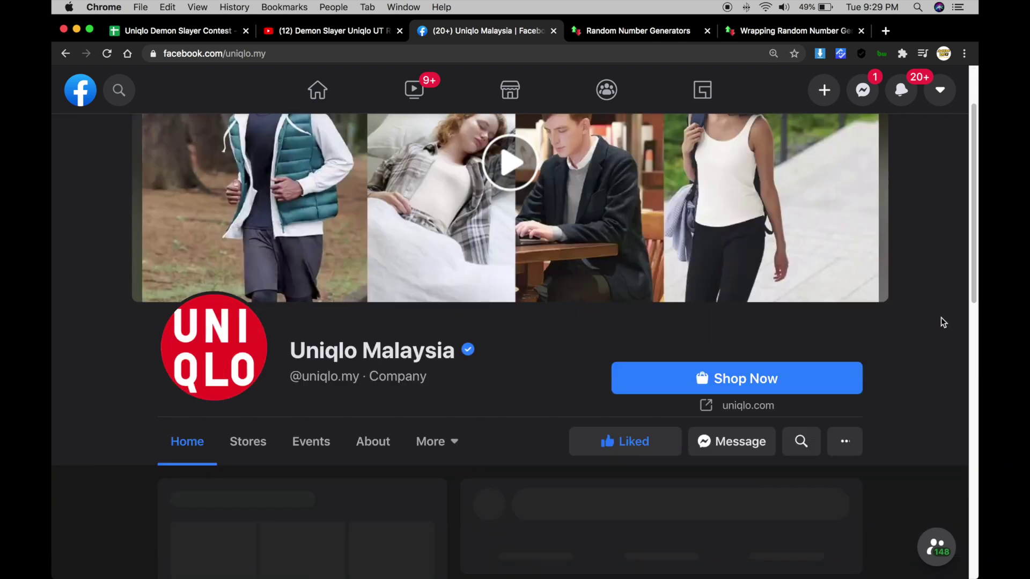
scroll(940, 322, "down", 3)
scroll(939, 330, "down", 2)
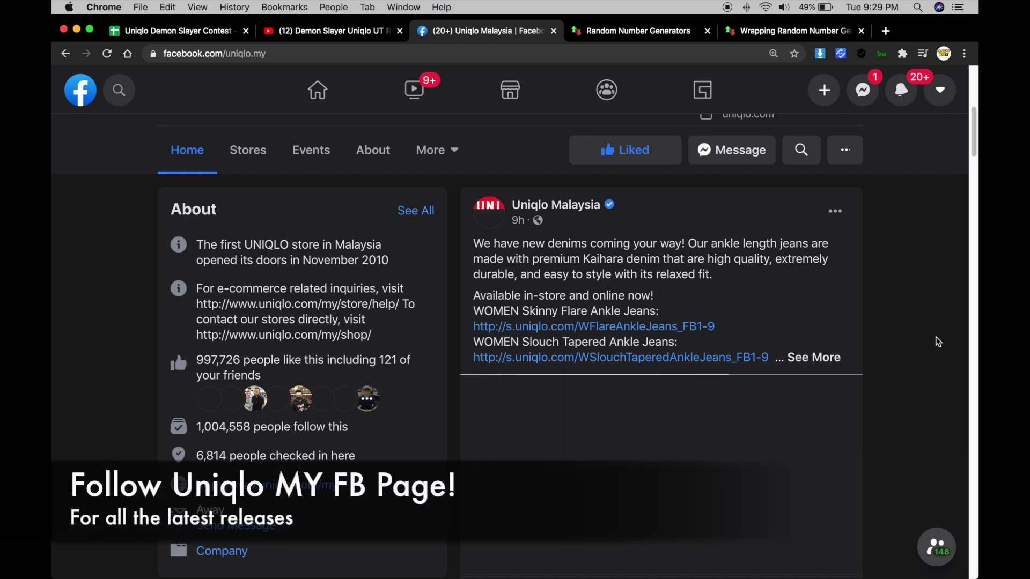
scroll(936, 341, "down", 2)
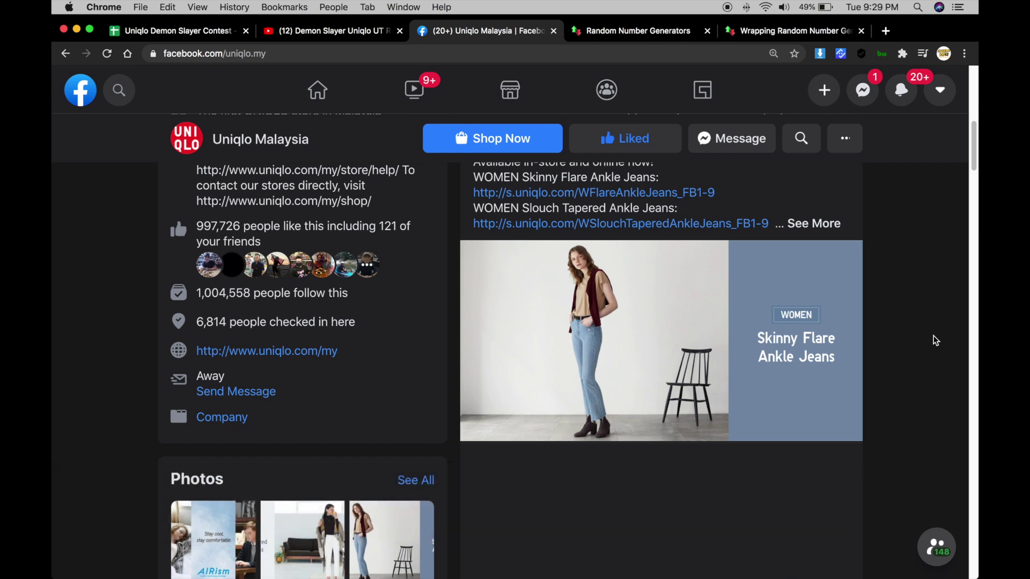
scroll(936, 341, "up", 2)
scroll(936, 341, "up", 4)
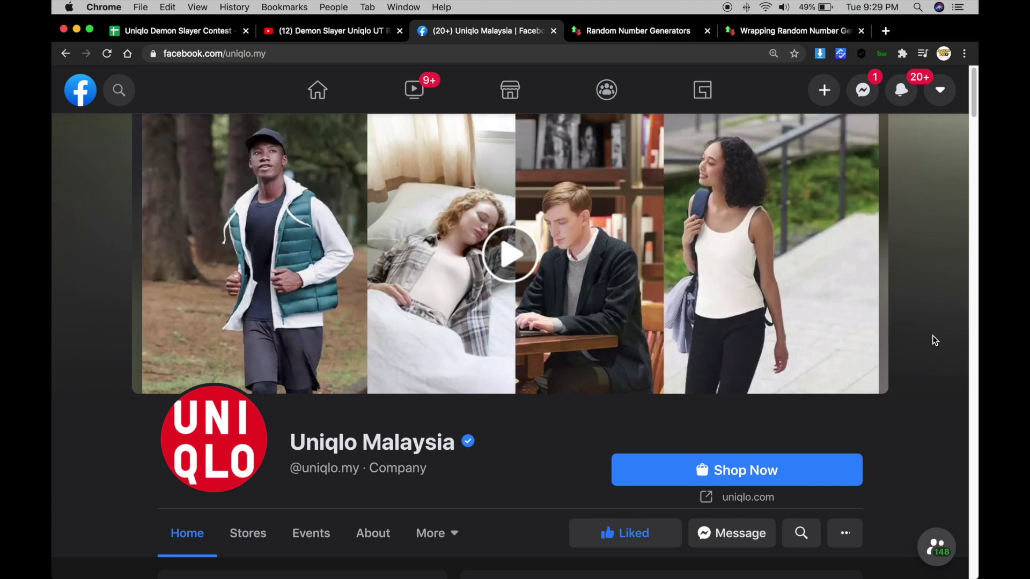
left_click(338, 30)
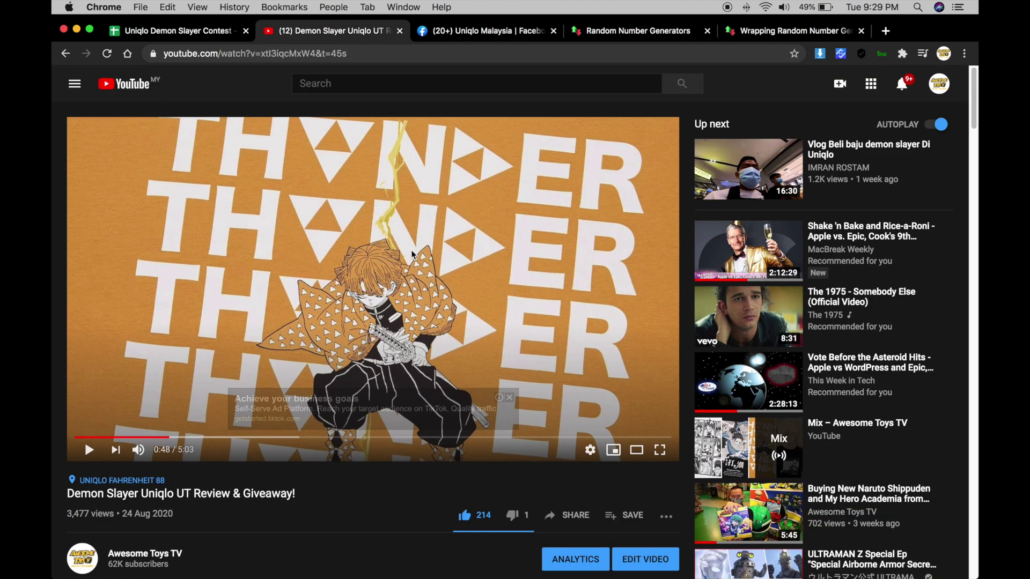
Step: Open the Awesome Toys TV channel page and mute its autoplaying featured video
left_click(85, 564)
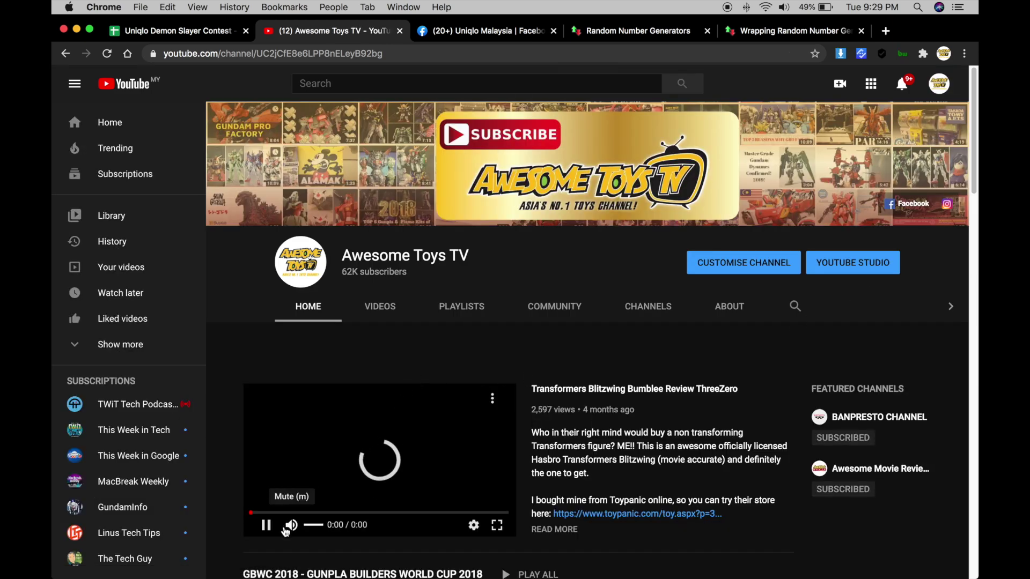
left_click(292, 525)
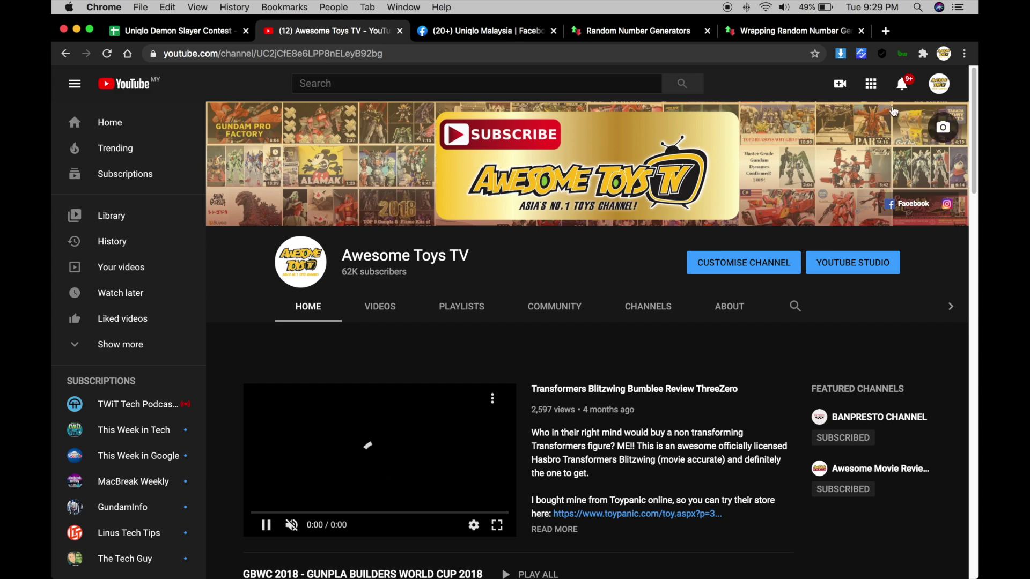